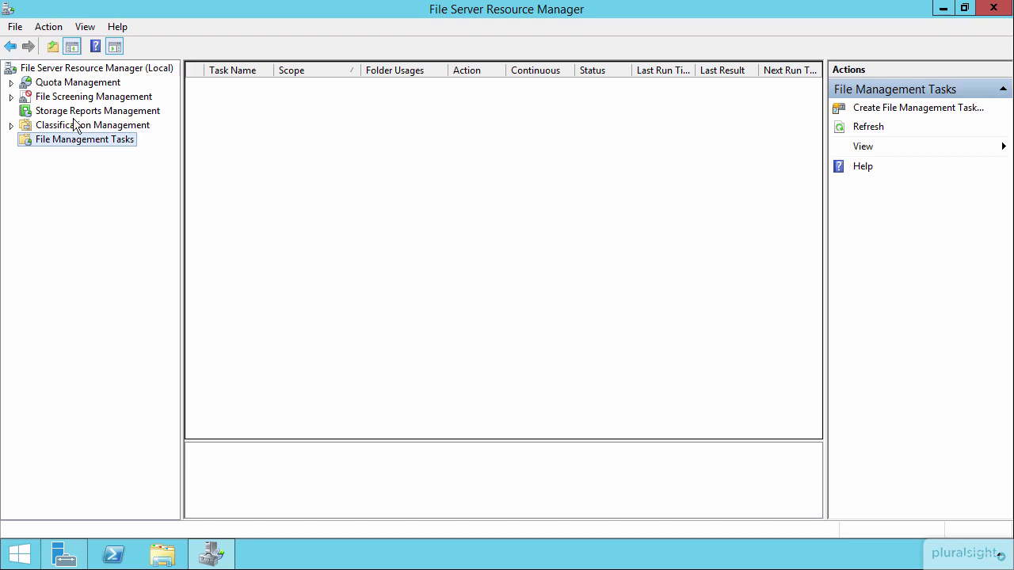
Create a new file management task named OurExpiryTask
click(75, 126)
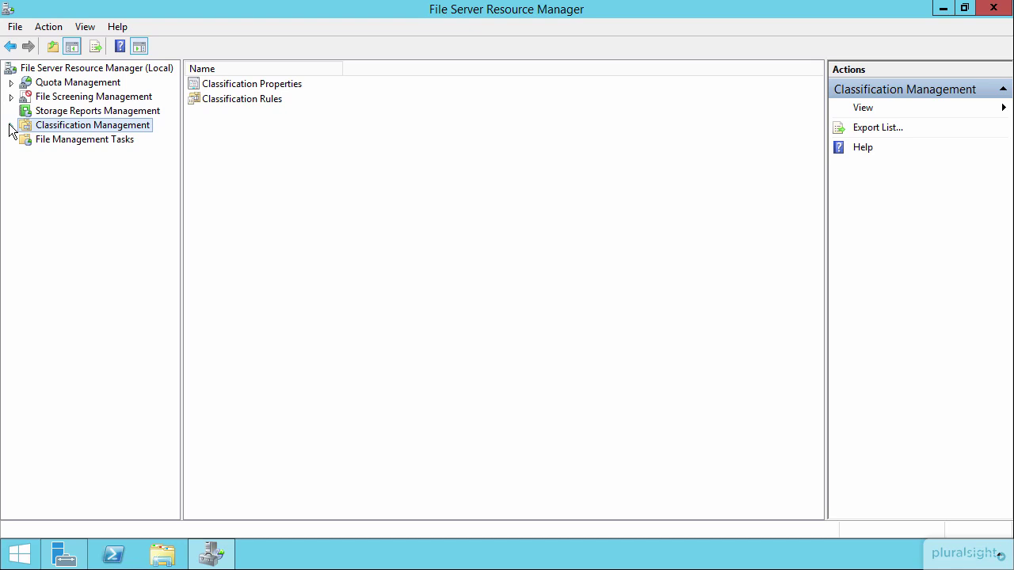
click(10, 126)
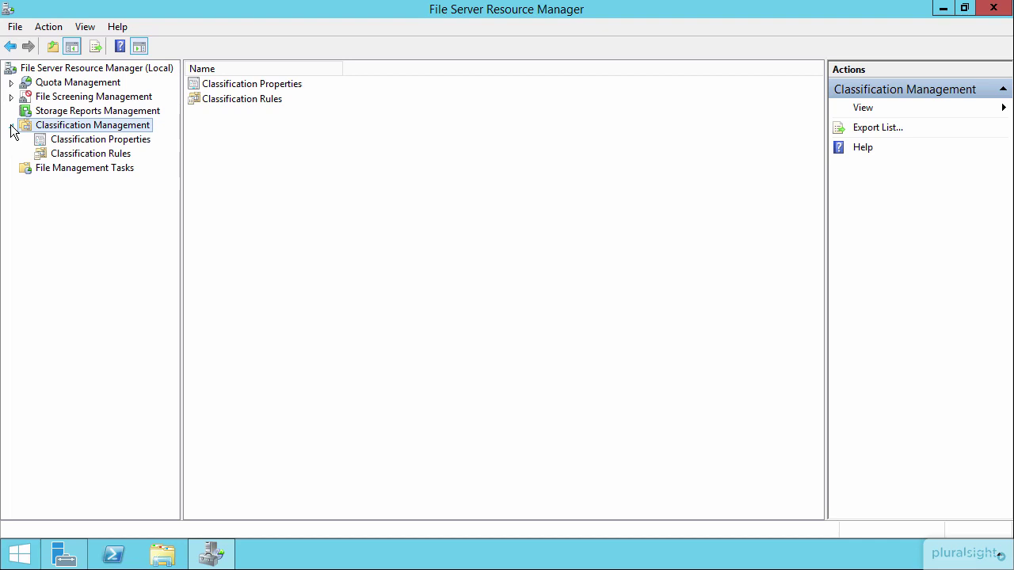
click(73, 174)
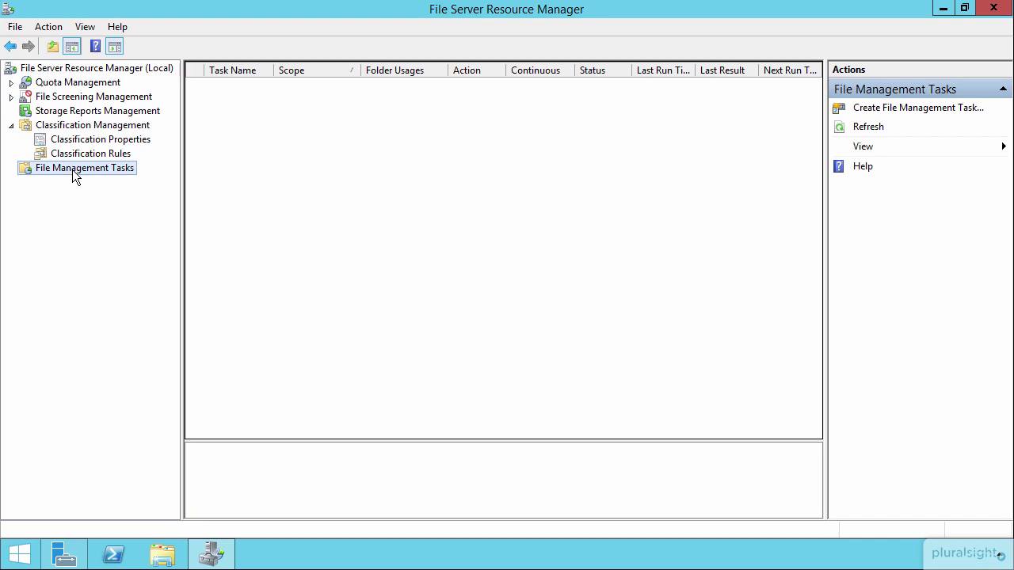
right_click(72, 169)
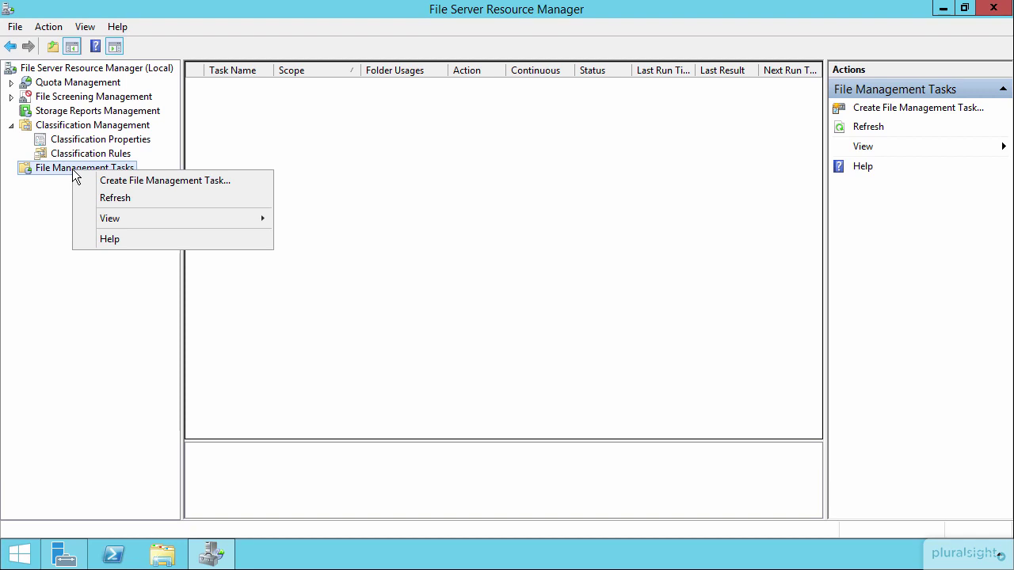
click(158, 181)
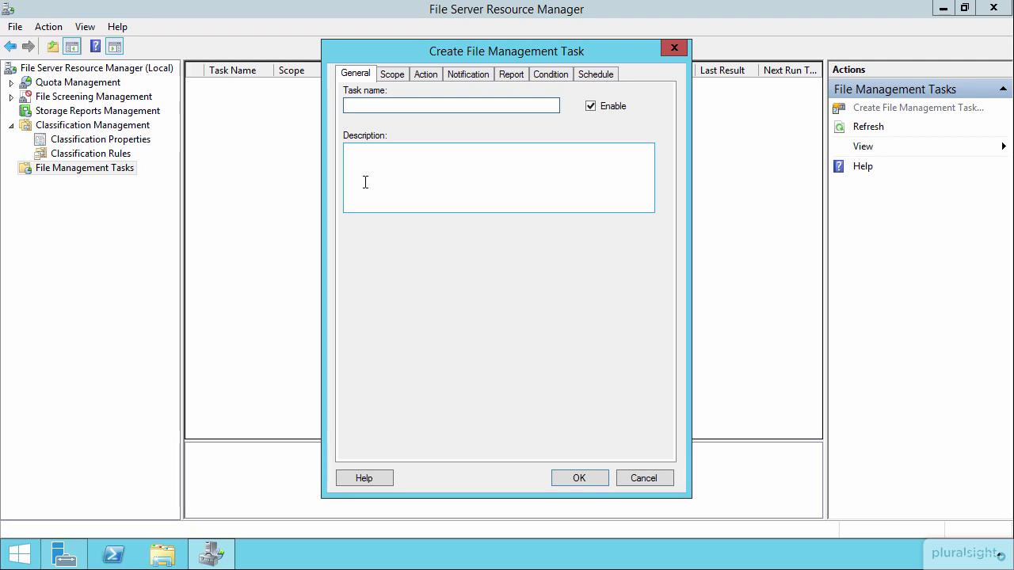
text(OurExpiry )
text(ask)
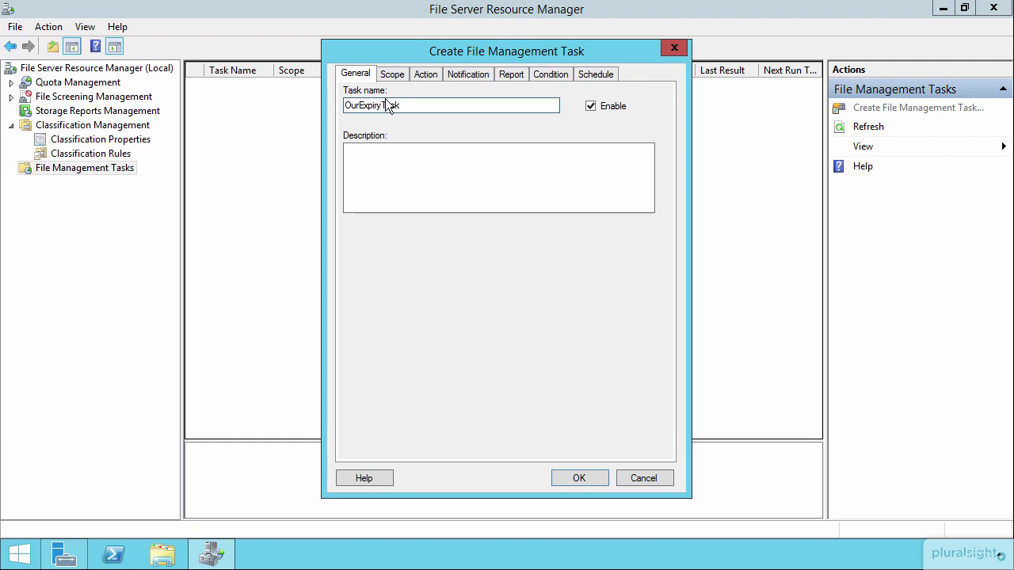
Include folders that store Group Files and User Files in the task's scope
click(403, 75)
click(359, 155)
click(359, 167)
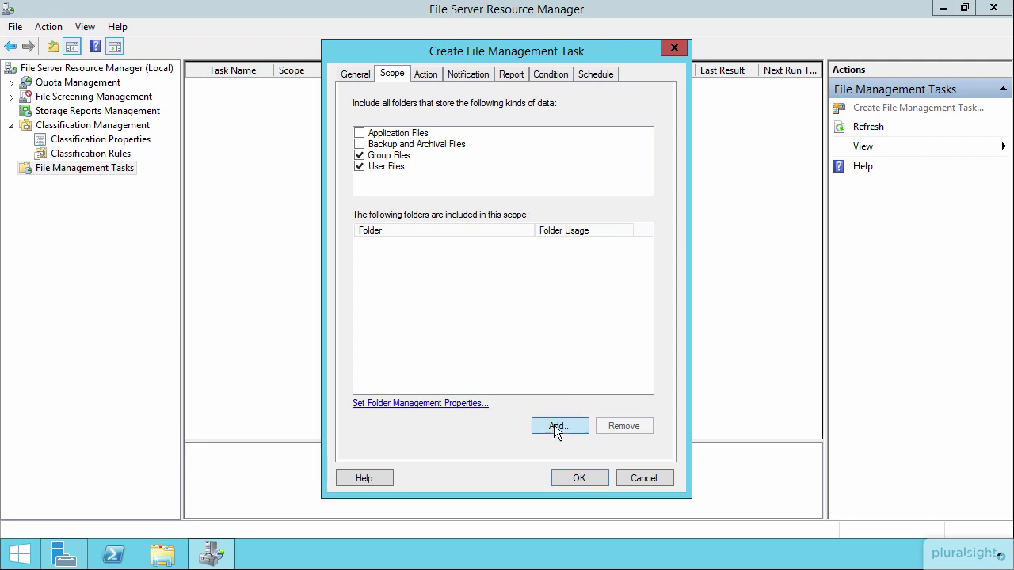
Add the CompanyShared folder on the Data (E:) drive to the task's scope
click(557, 427)
click(614, 314)
drag(614, 305, 616, 321)
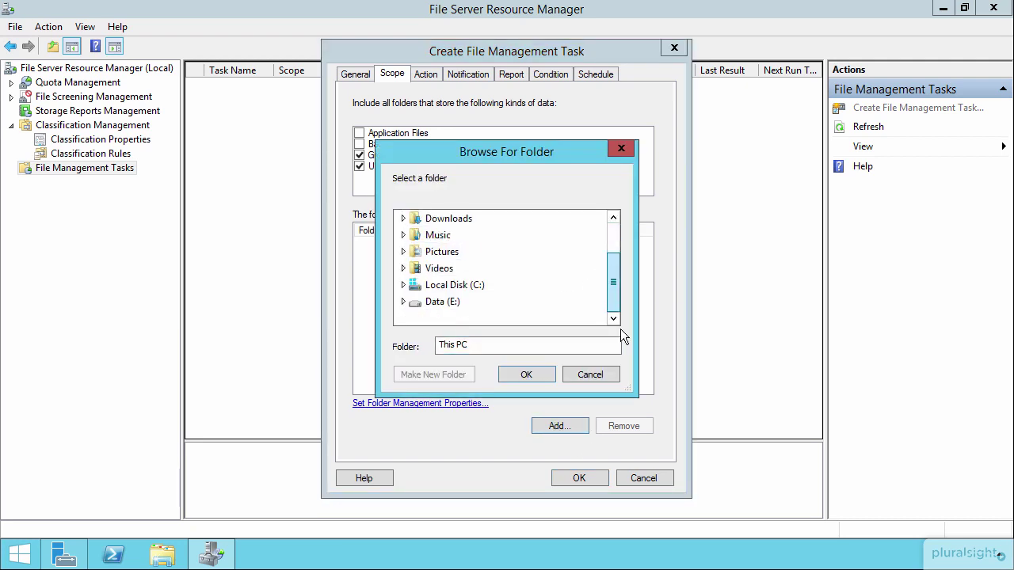
click(403, 303)
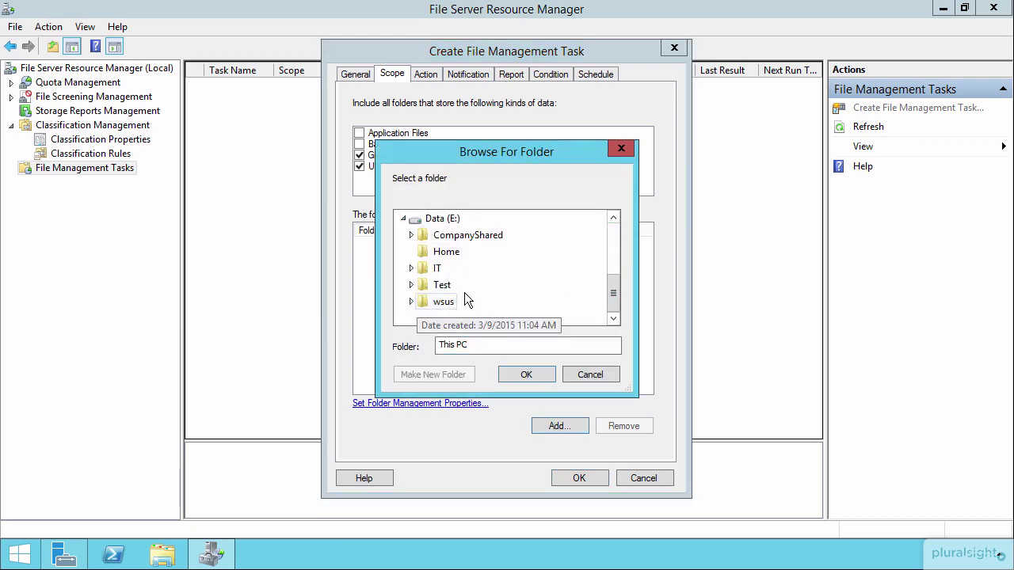
click(467, 235)
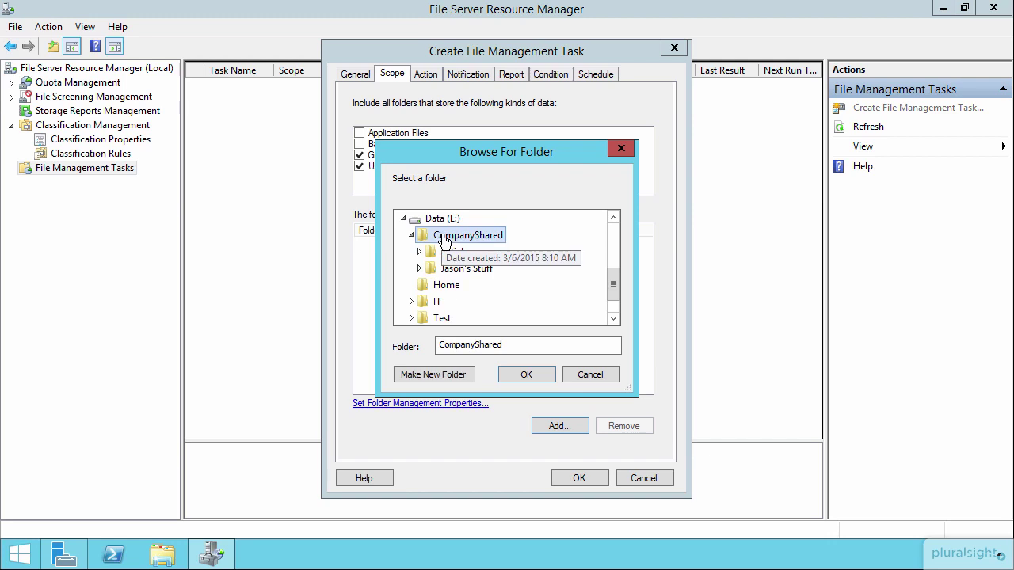
click(527, 375)
Use the File expiration action, with a new Expired Files folder inside E:\CompanyShared as the expiration directory
click(429, 77)
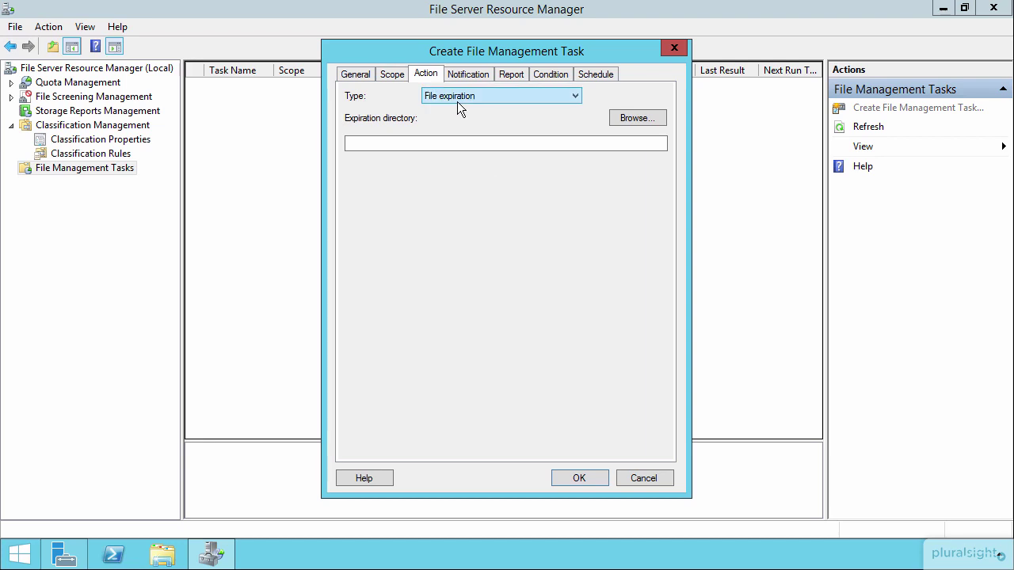
click(633, 123)
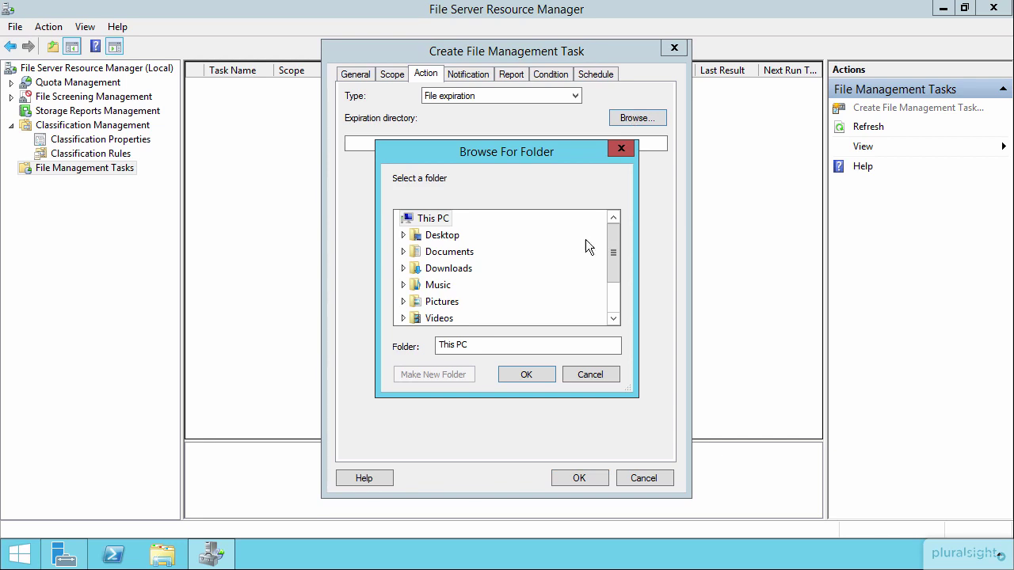
scroll(612, 250, down, 1)
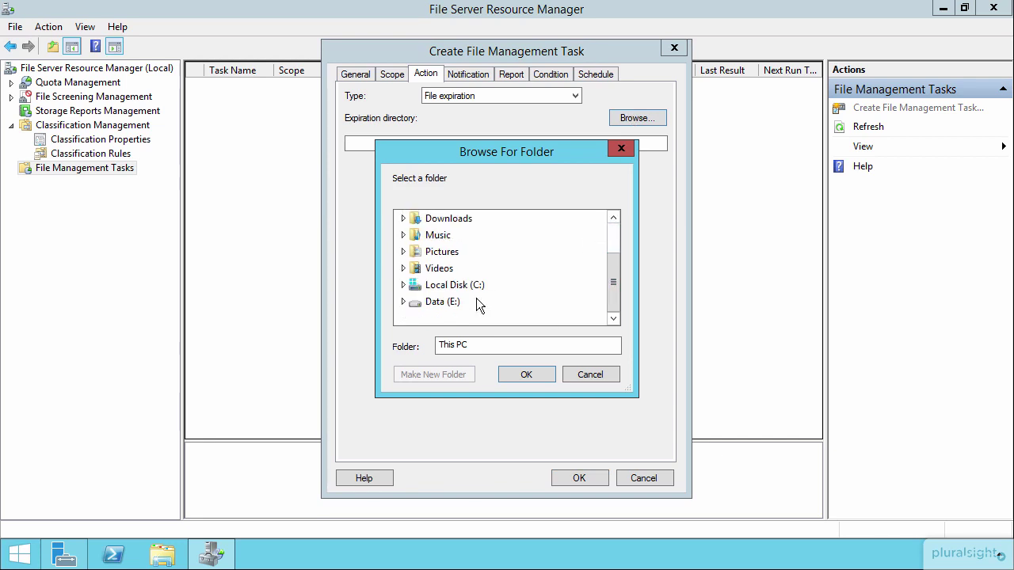
click(403, 300)
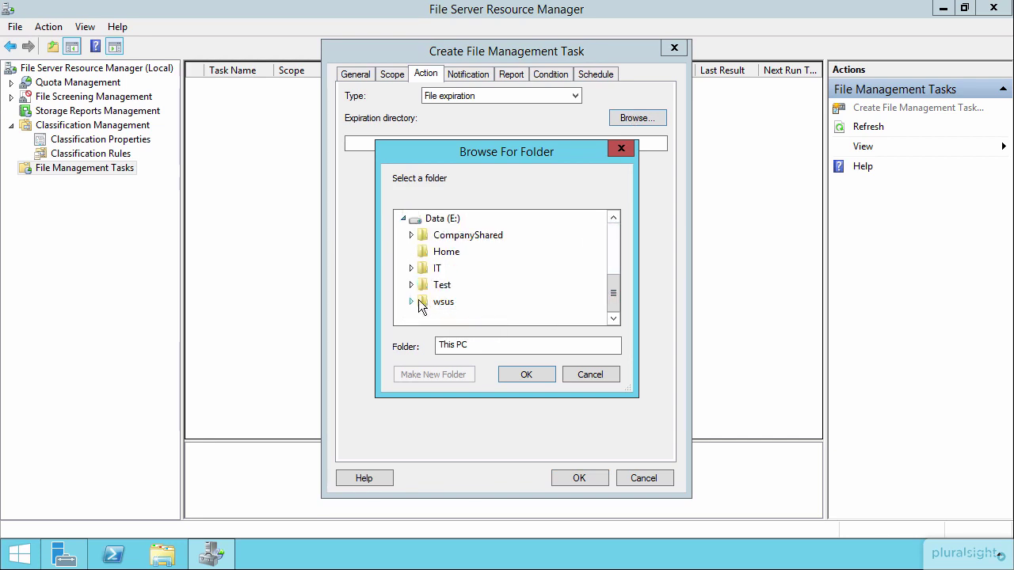
double_click(467, 238)
click(423, 370)
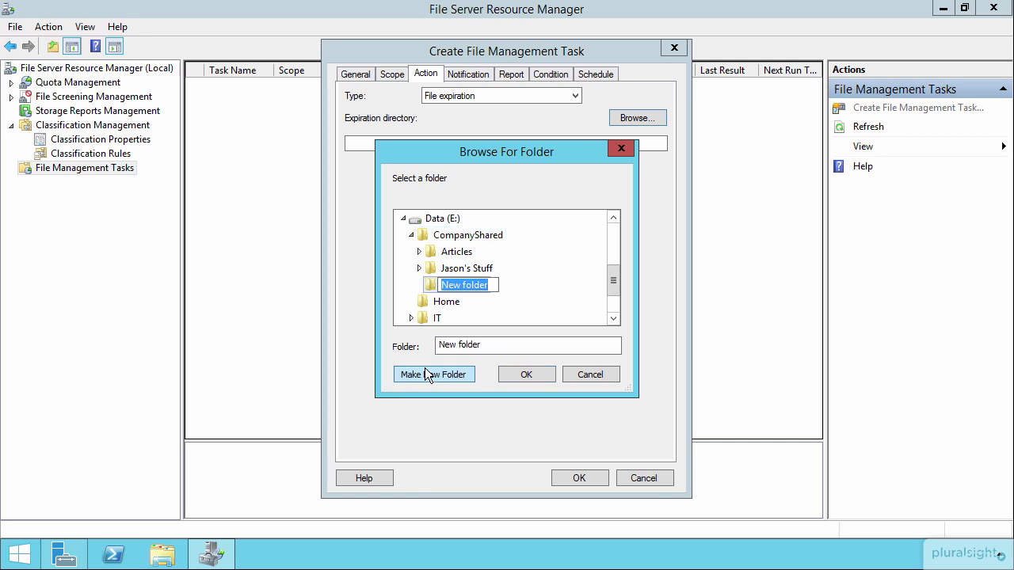
text(Expired Files)
key(Return)
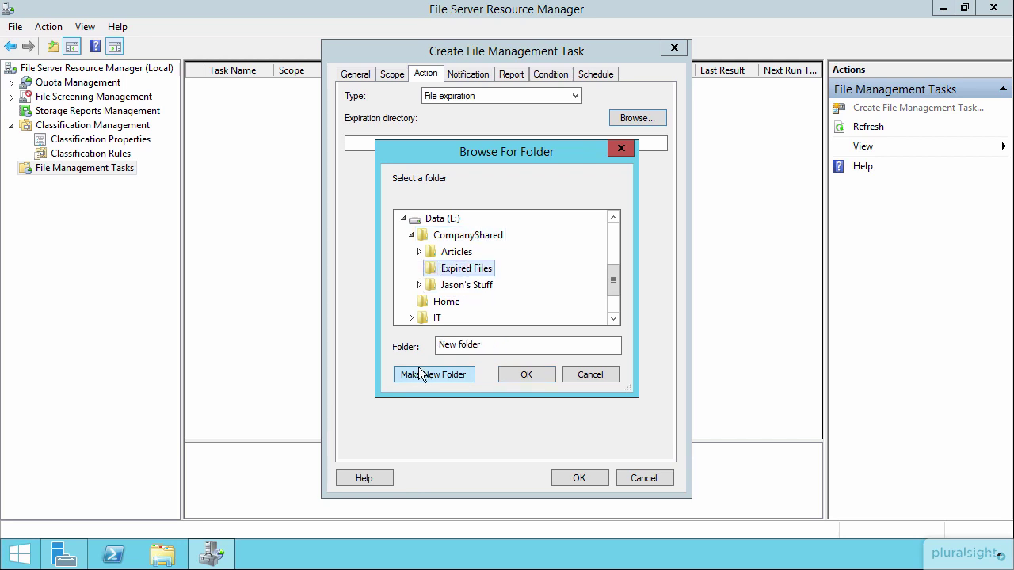
click(523, 379)
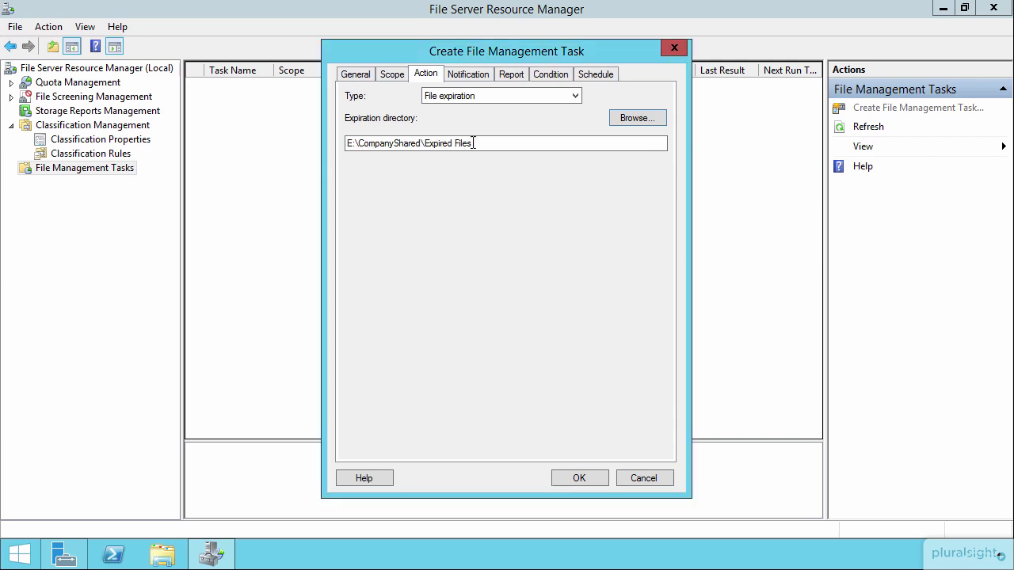
click(471, 99)
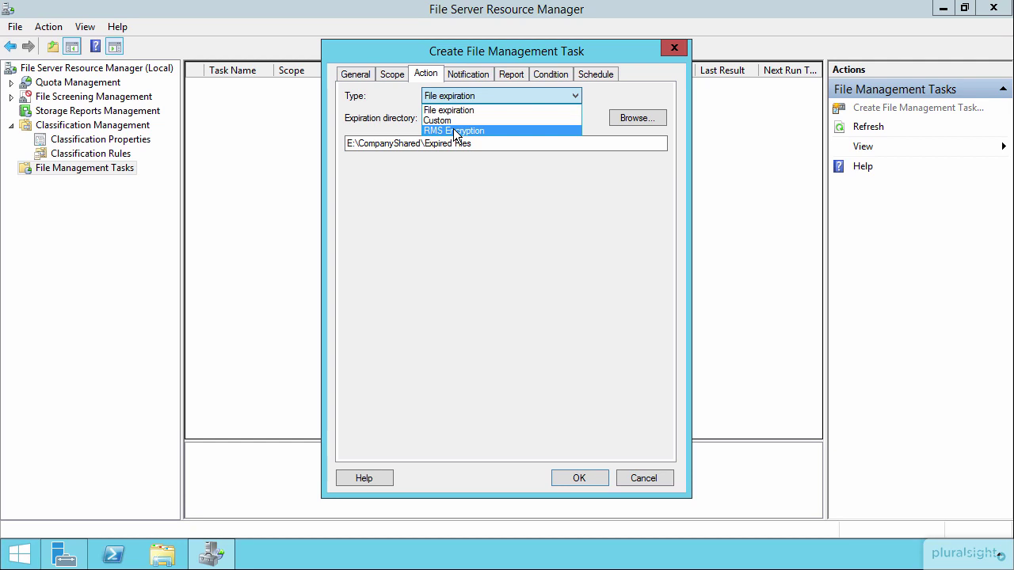
click(453, 110)
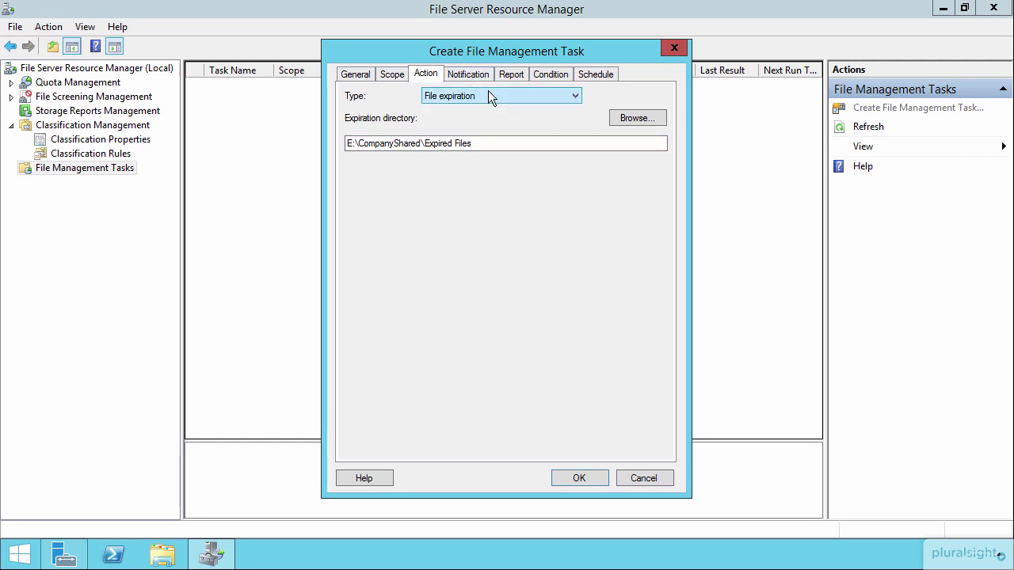
Examine the advance notification options and the report settings of the task without adding a notification
click(475, 71)
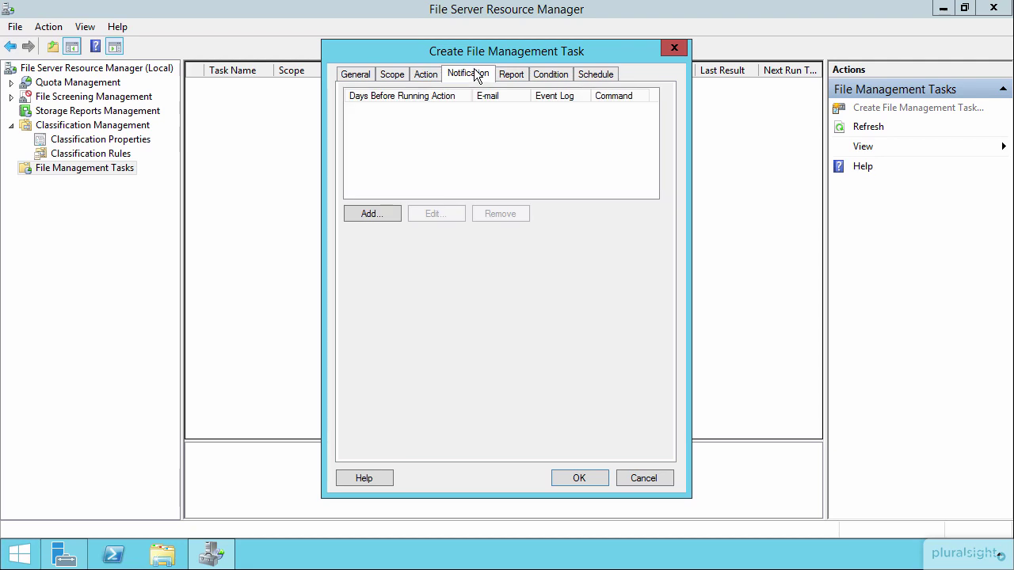
click(370, 214)
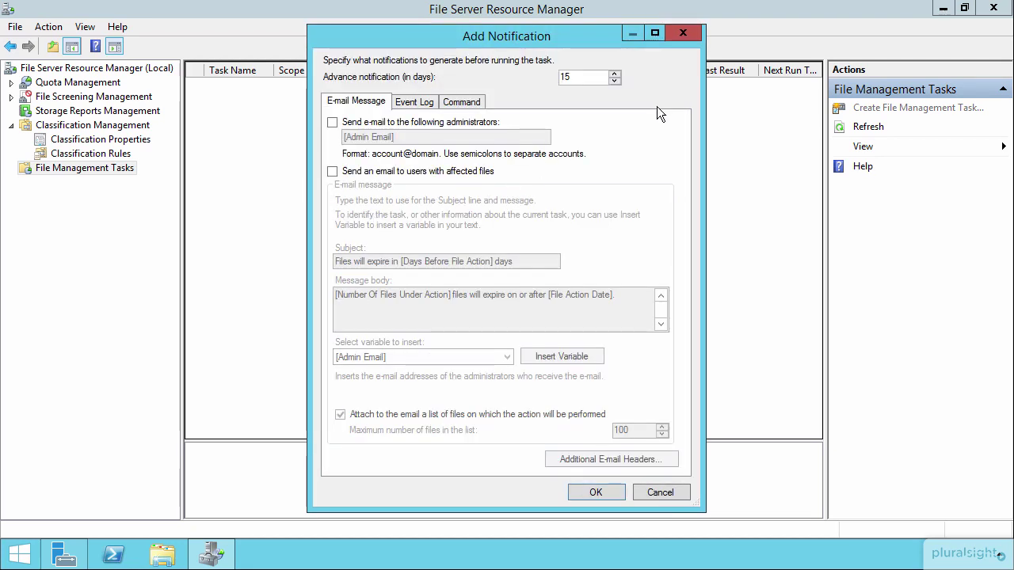
click(683, 33)
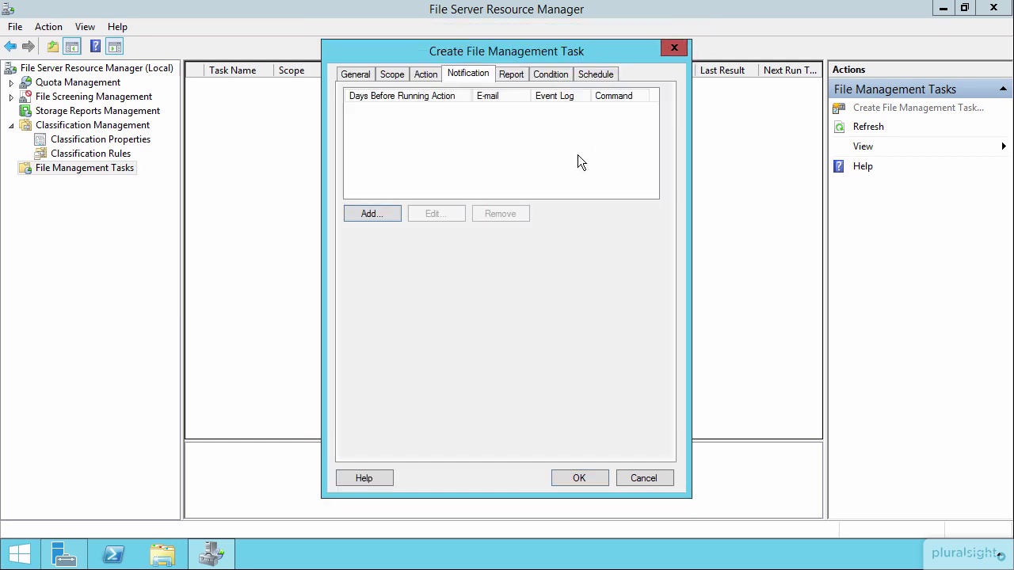
click(510, 72)
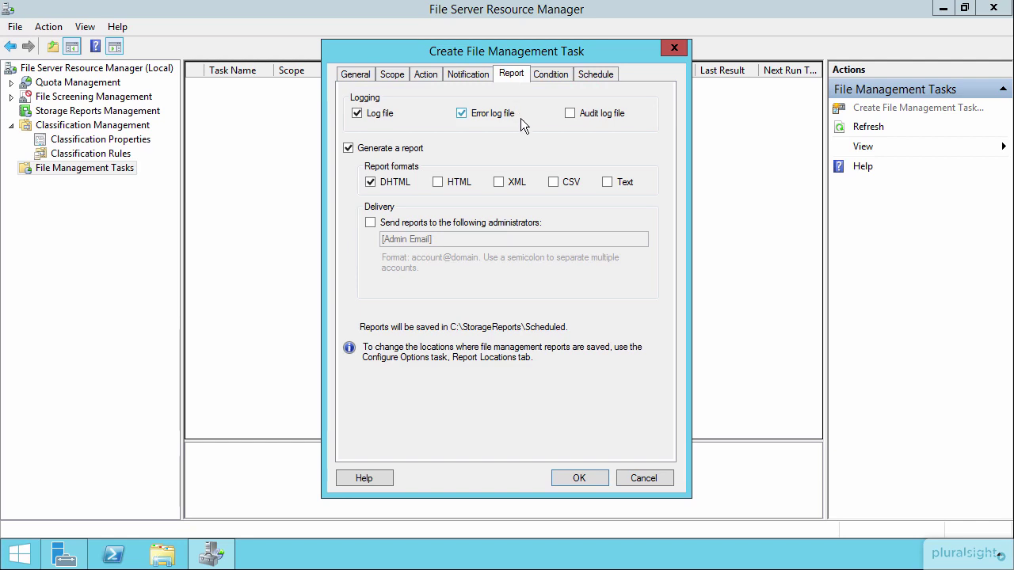
Check which properties and operators are available for a property condition on the task, leaving without adding one
click(548, 75)
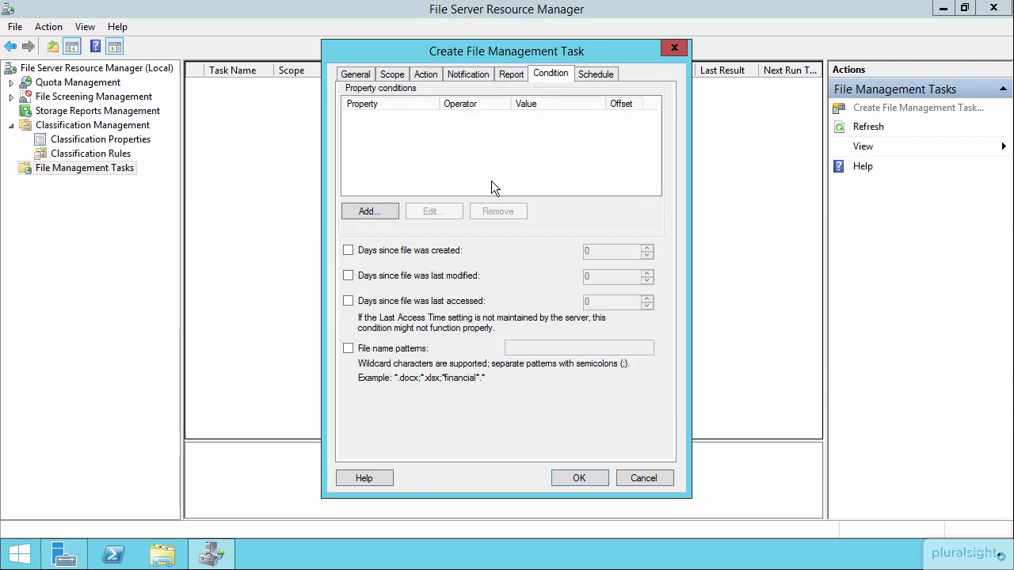
click(366, 210)
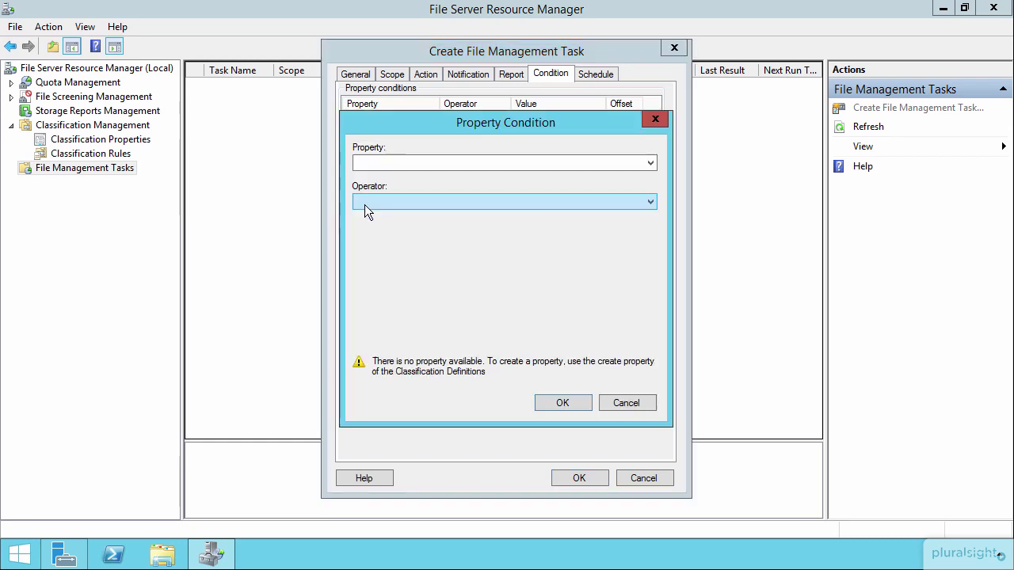
click(403, 162)
click(403, 162)
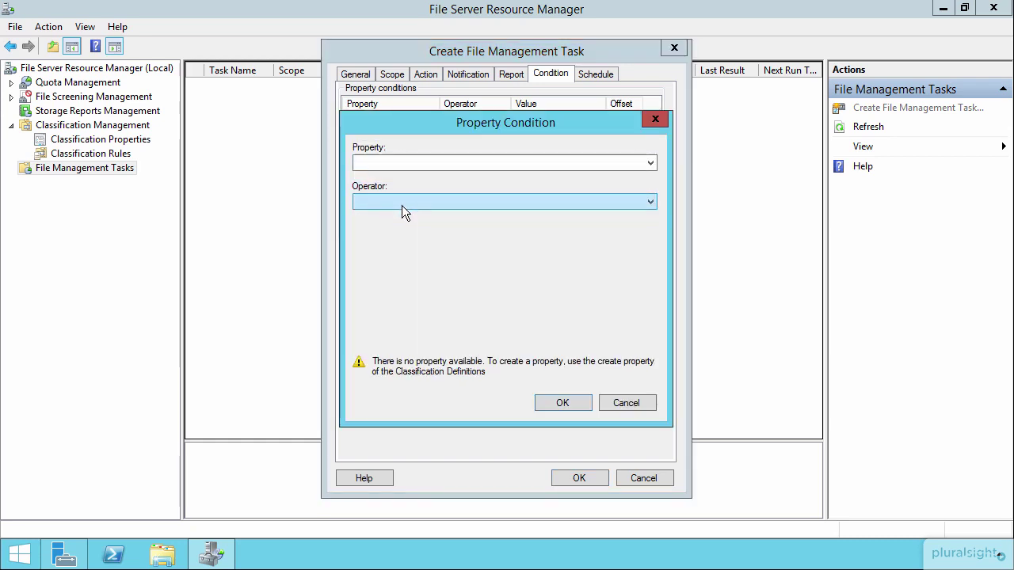
click(402, 203)
click(402, 203)
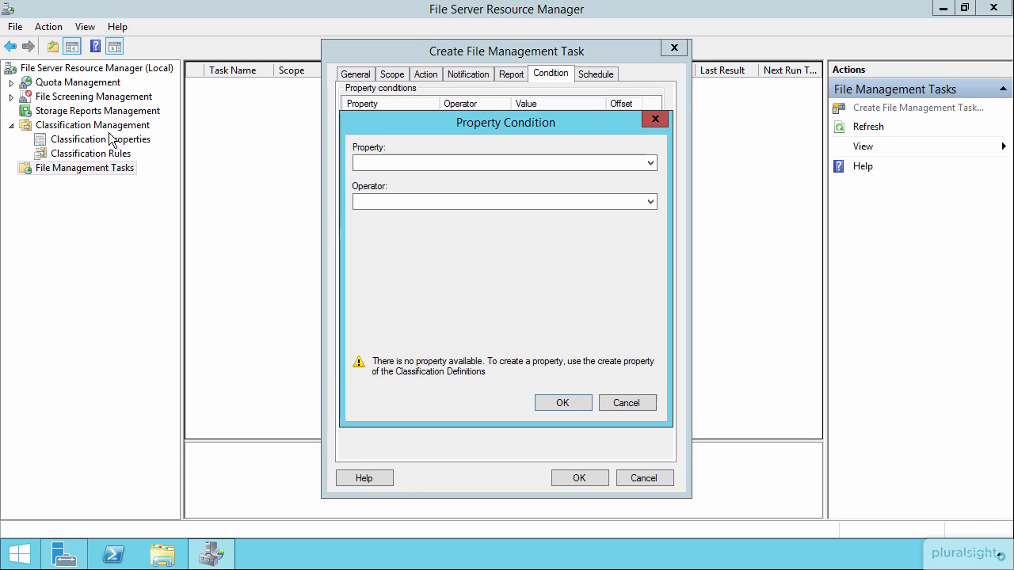
click(621, 405)
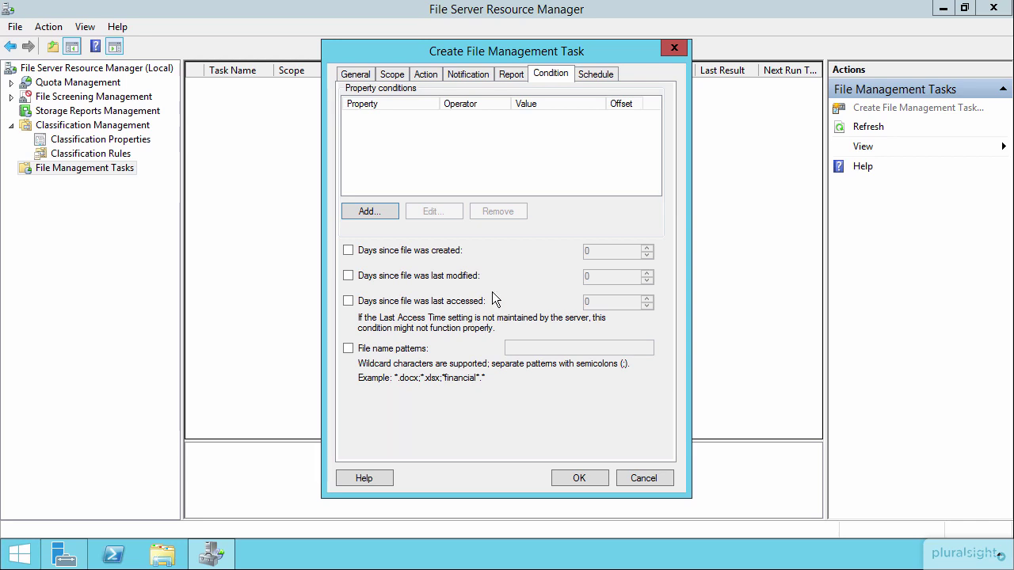
Enable the condition for days since the file was last accessed and set it to 60
click(348, 302)
click(606, 302)
key(BackSpace)
text(60)
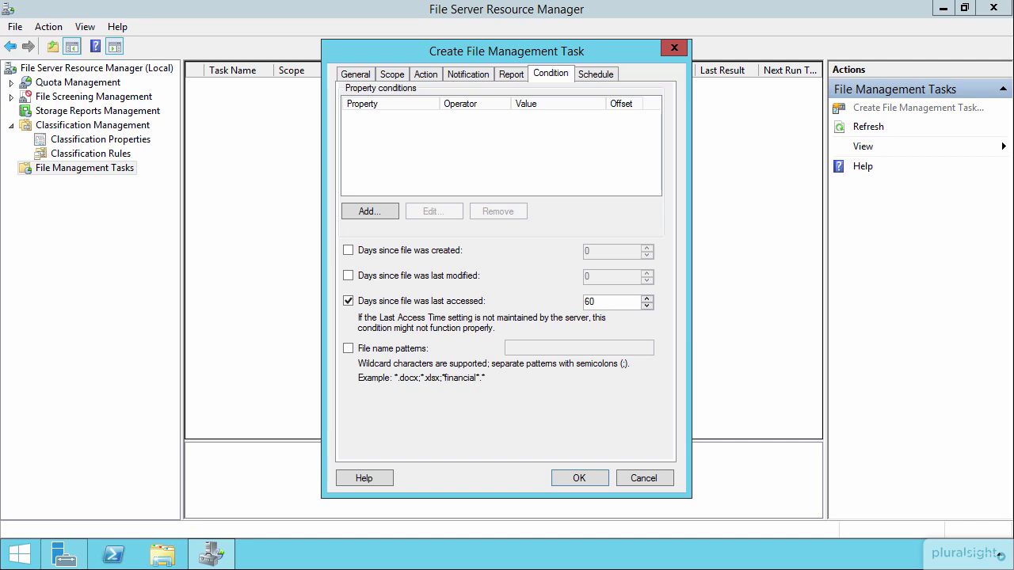
Schedule the task to run weekly on Thursday at 3:00:00 AM
click(593, 74)
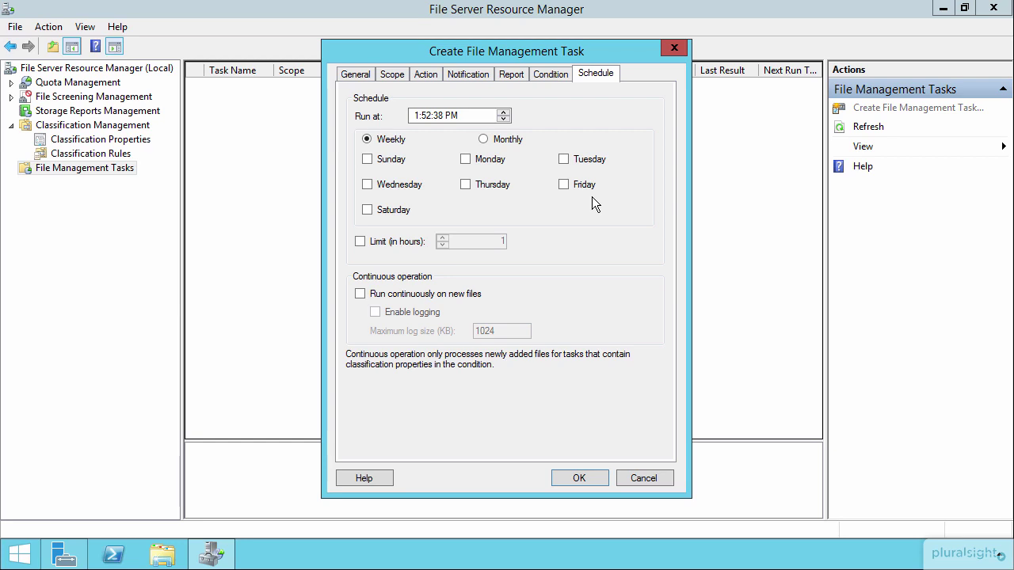
click(418, 117)
text(3:)
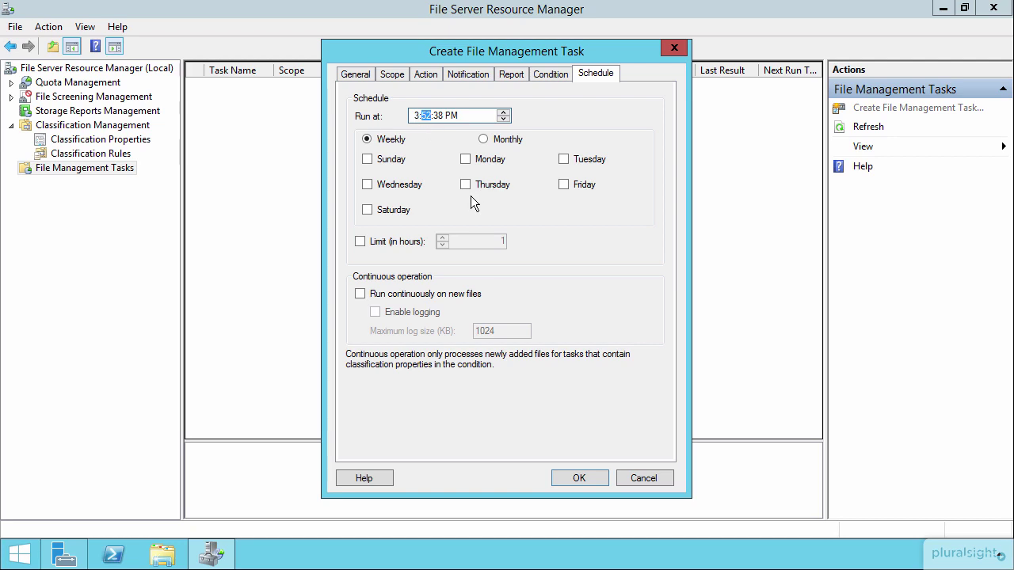
text(00:00)
click(467, 185)
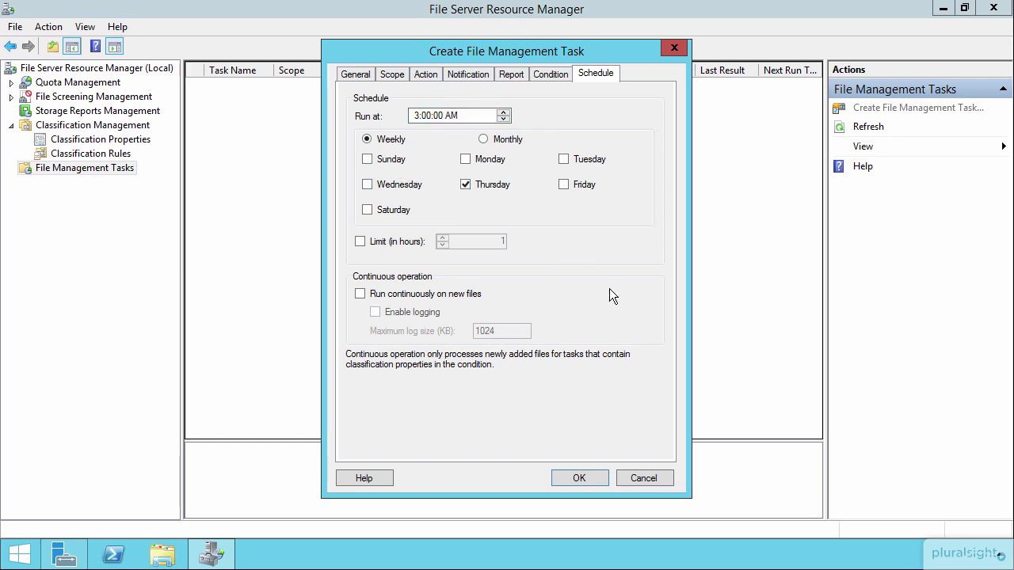